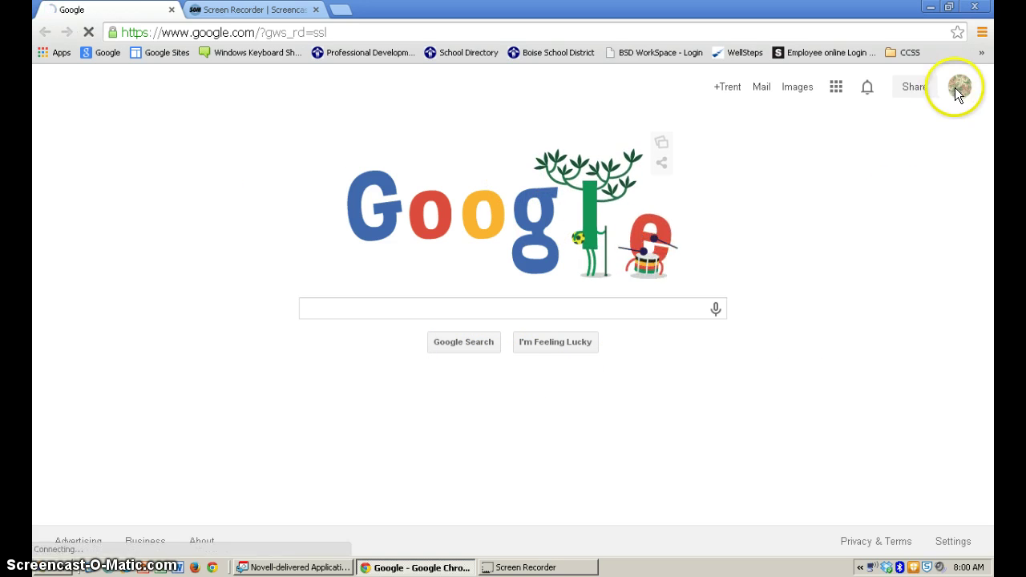
Open Google Sites from the apps grid to list the boiseschools.org sites.
{"action": "left_click", "coordinate": [836, 88]}
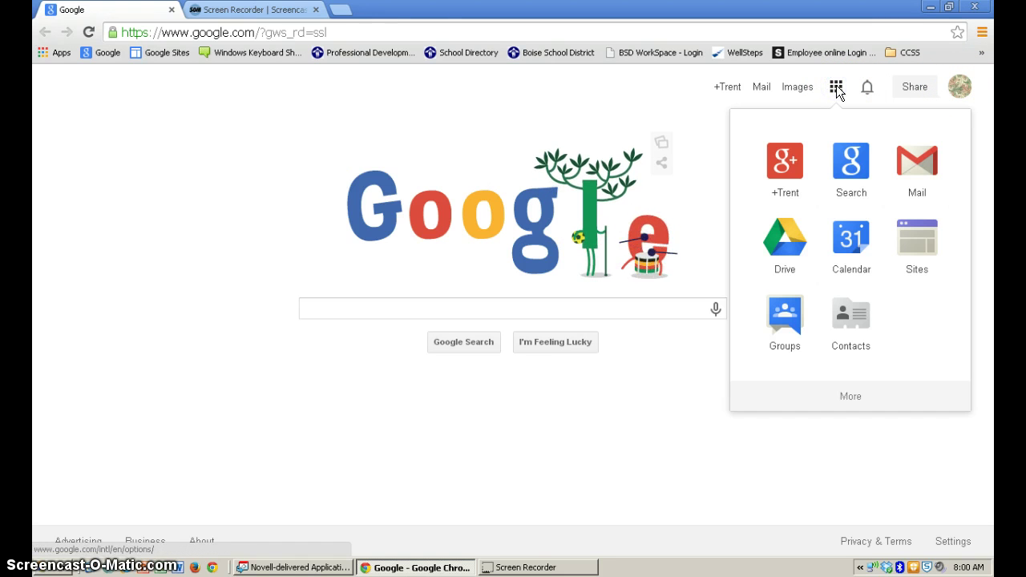
{"action": "left_click", "coordinate": [919, 246]}
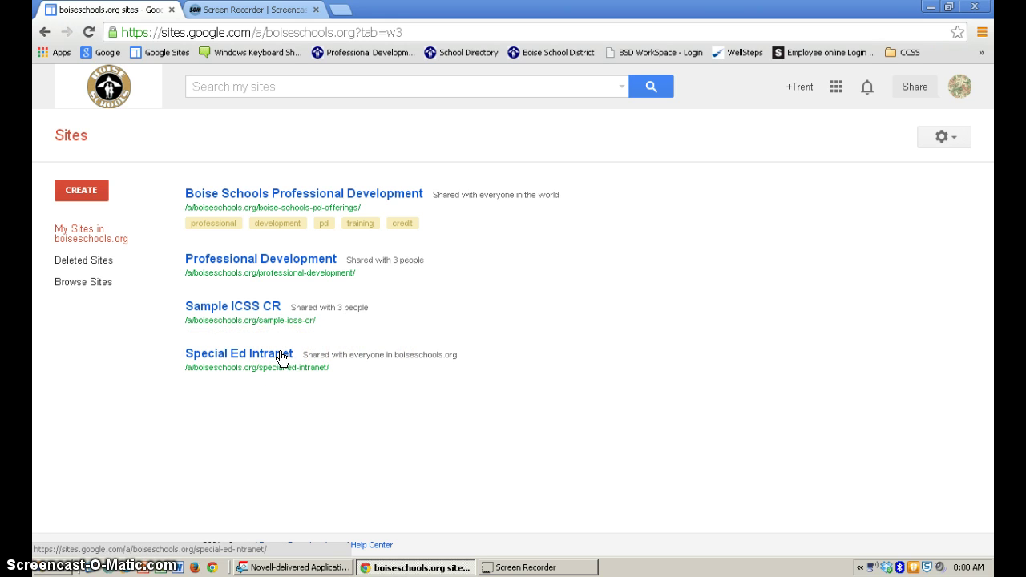
Open My Drive's curriculum folders in a new tab, then return to the Sites list.
{"action": "left_click", "coordinate": [836, 86]}
{"action": "left_click", "coordinate": [789, 239]}
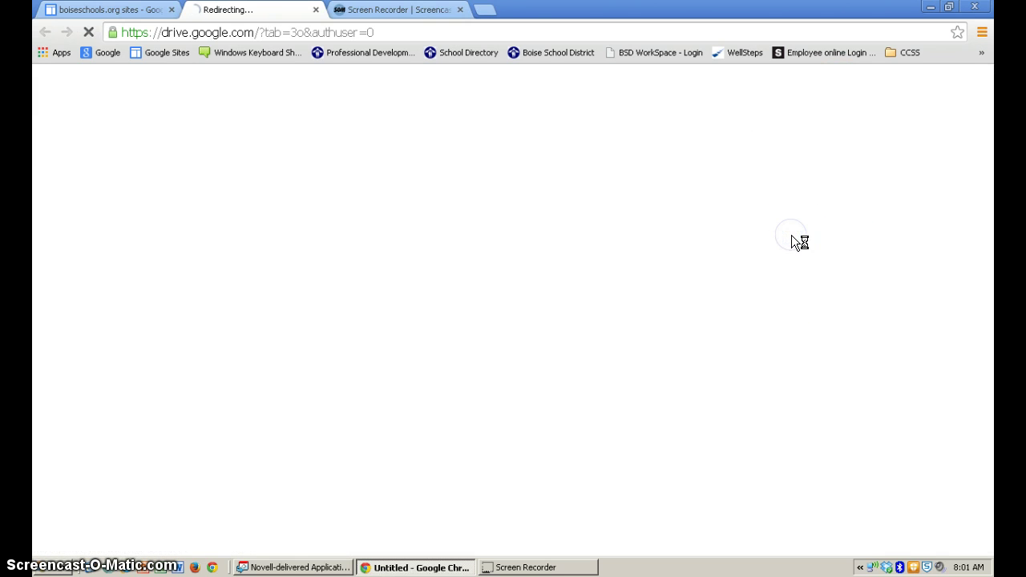
{"action": "left_click", "coordinate": [773, 221]}
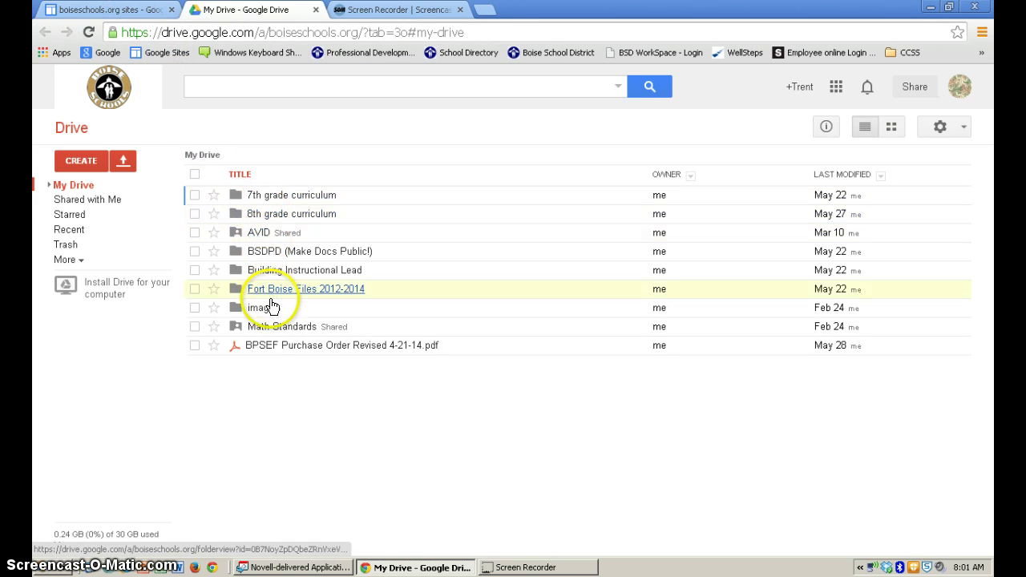
{"action": "left_click", "coordinate": [113, 11]}
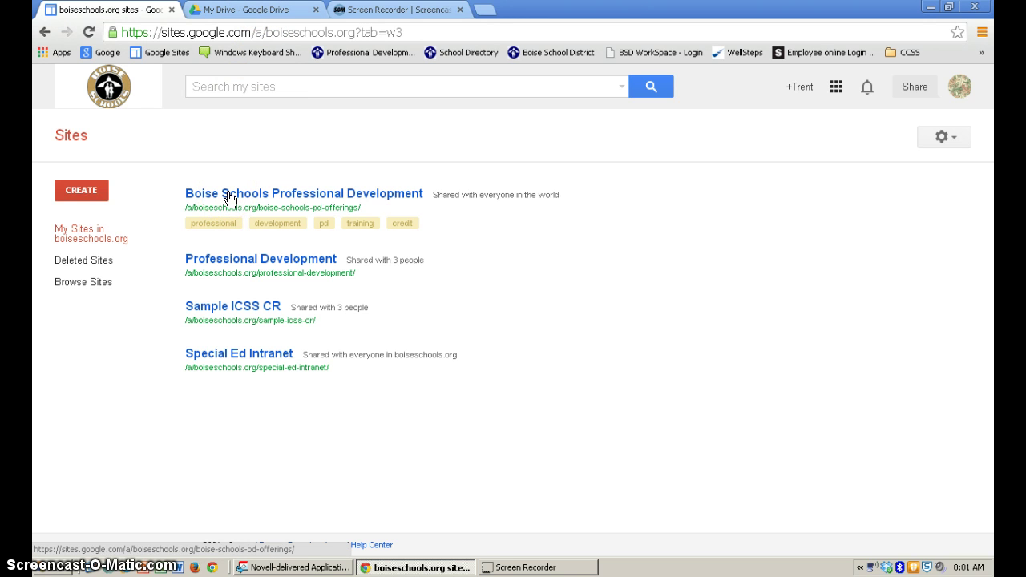
Open the Boise Schools Professional Development site, check the account menu, and point out Share and New page.
{"action": "left_click", "coordinate": [228, 194]}
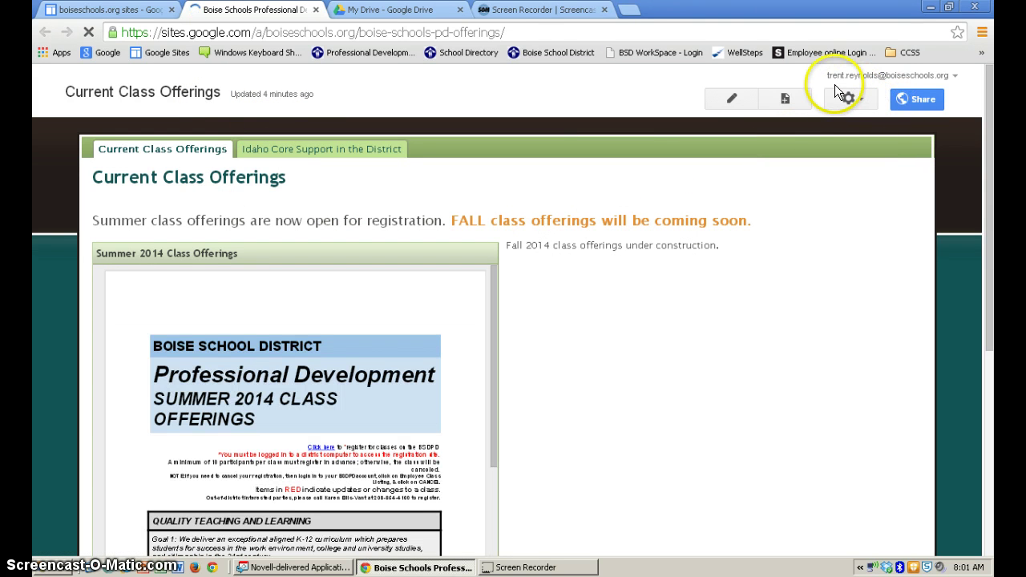
{"action": "left_click", "coordinate": [954, 75]}
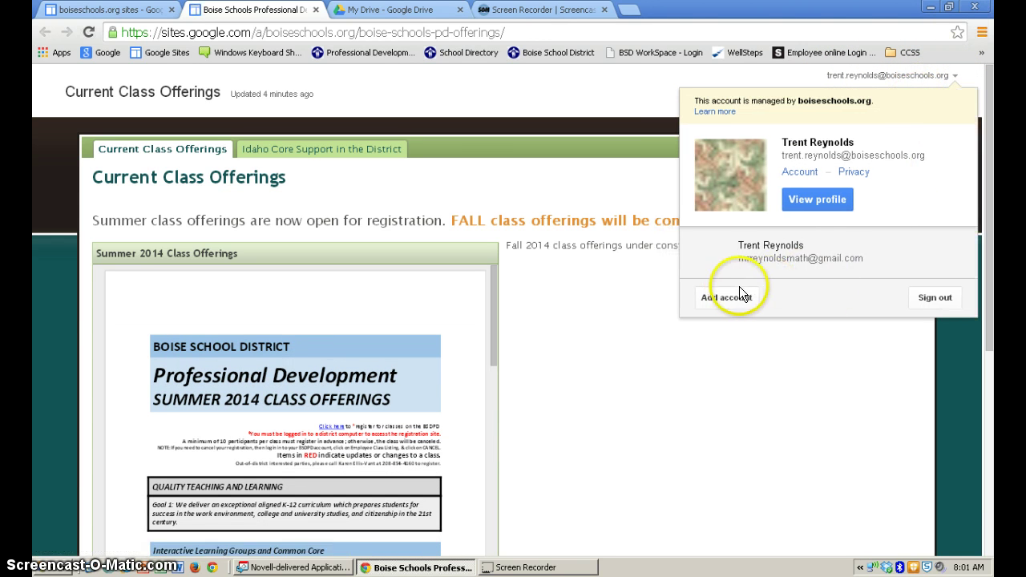
{"action": "left_click", "coordinate": [621, 86]}
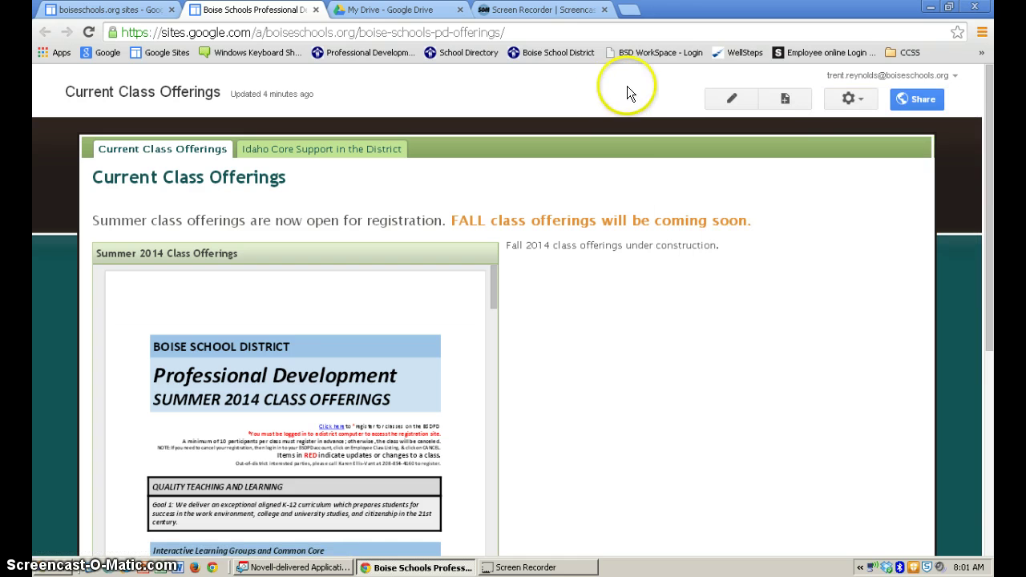
{"action": "left_click", "coordinate": [907, 96]}
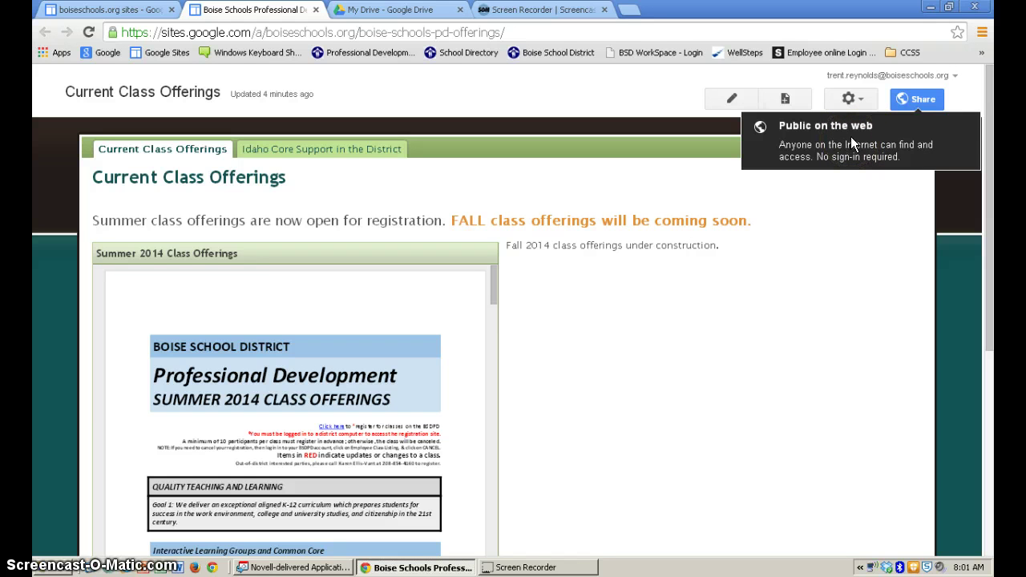
{"action": "left_click", "coordinate": [785, 99]}
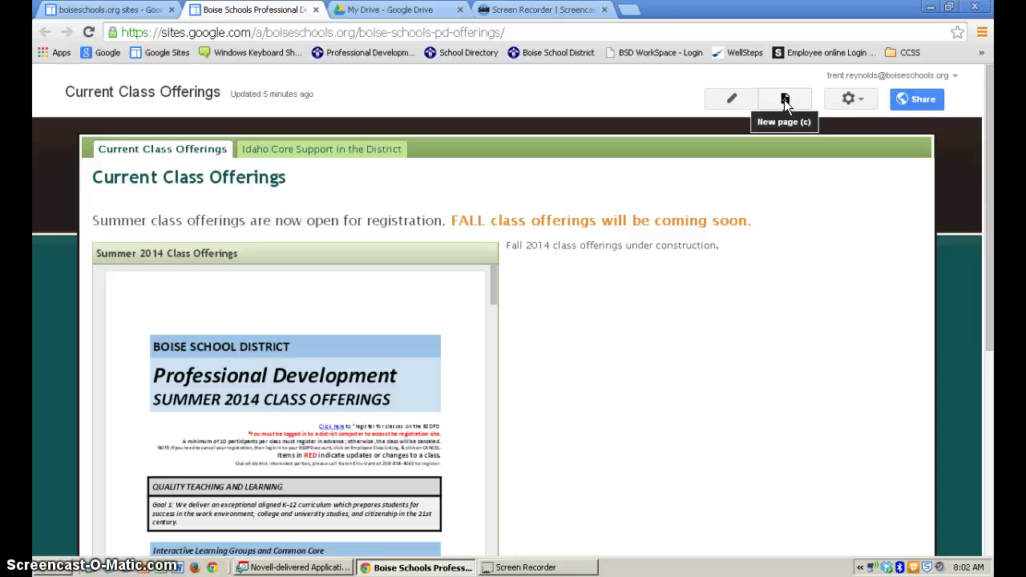
{"action": "left_click", "coordinate": [730, 97]}
{"action": "left_click", "coordinate": [731, 98]}
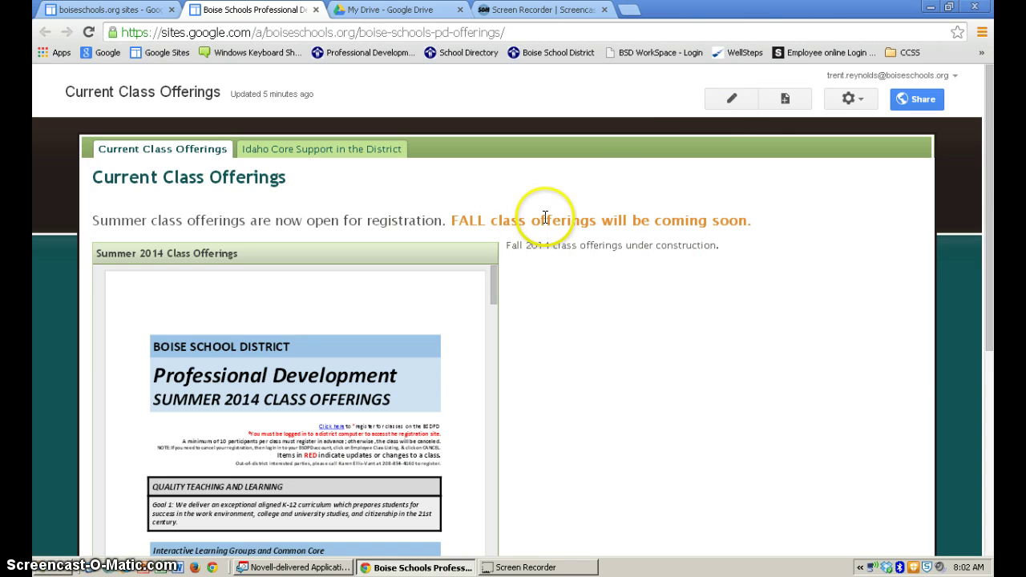
{"action": "left_click", "coordinate": [727, 97]}
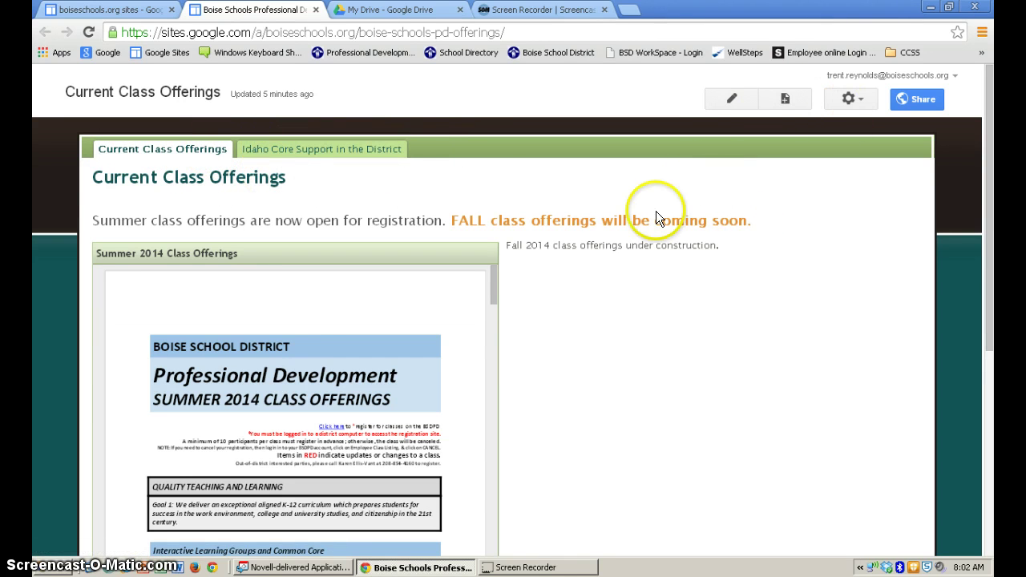
{"action": "left_click", "coordinate": [851, 99]}
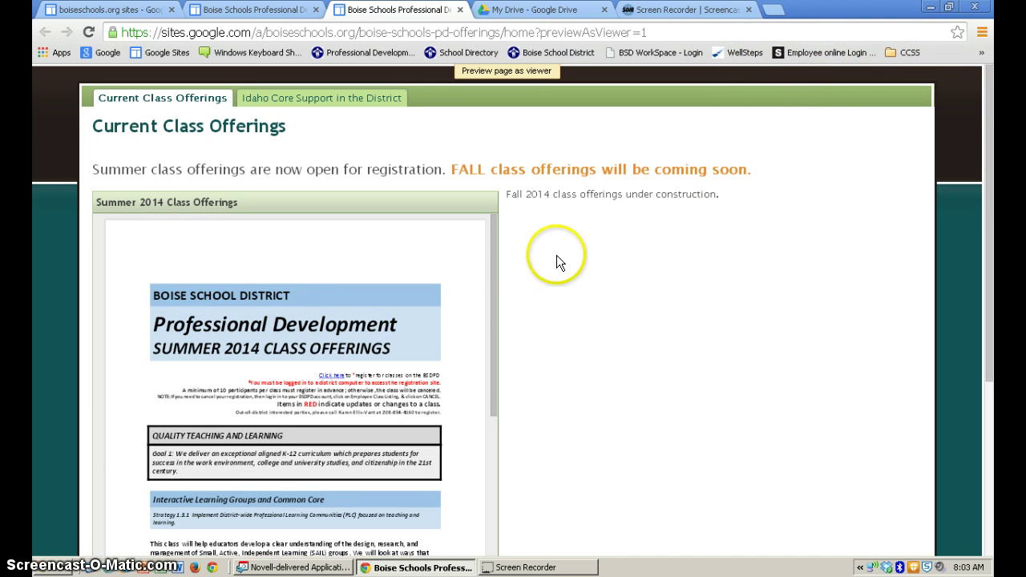
{"action": "scroll", "coordinate": [665, 264], "scroll_direction": "down", "scroll_amount": 1}
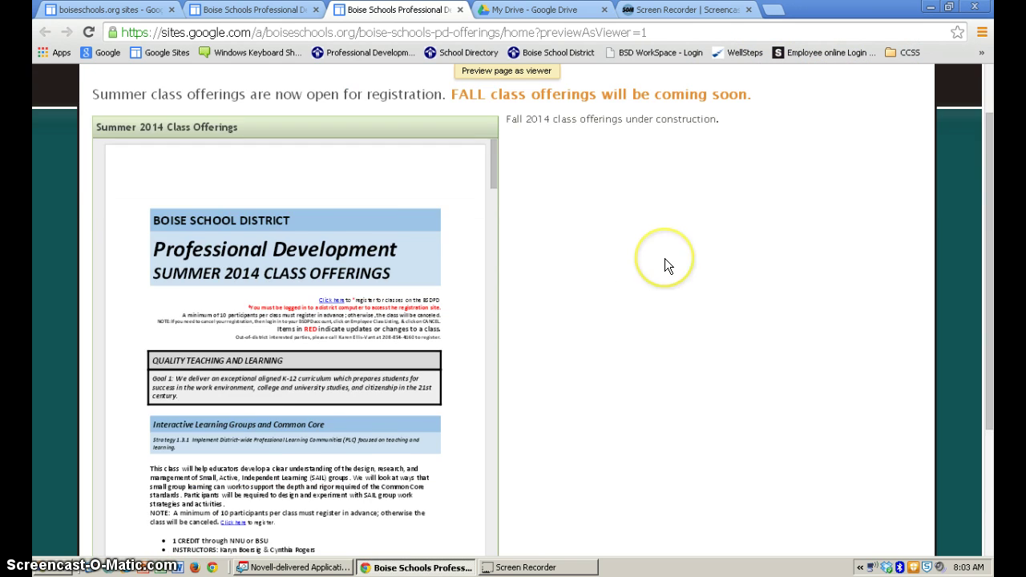
{"action": "scroll", "coordinate": [665, 265], "scroll_direction": "down", "scroll_amount": 1}
{"action": "scroll", "coordinate": [665, 264], "scroll_direction": "down", "scroll_amount": 2}
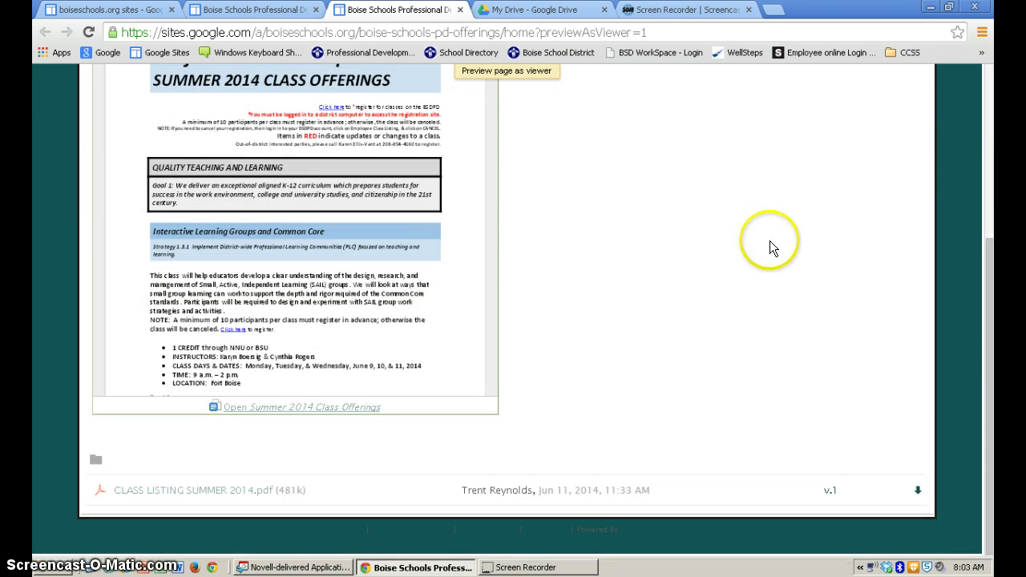
{"action": "scroll", "coordinate": [761, 247], "scroll_direction": "up", "scroll_amount": 3}
{"action": "scroll", "coordinate": [760, 247], "scroll_direction": "down", "scroll_amount": 3}
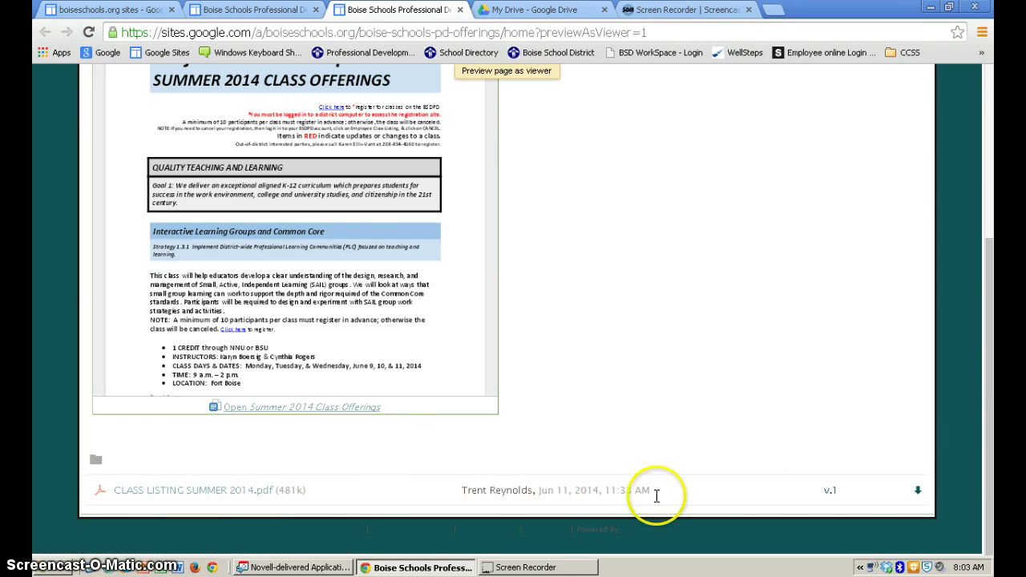
{"action": "scroll", "coordinate": [613, 411], "scroll_direction": "up", "scroll_amount": 1}
{"action": "scroll", "coordinate": [613, 411], "scroll_direction": "up", "scroll_amount": 2}
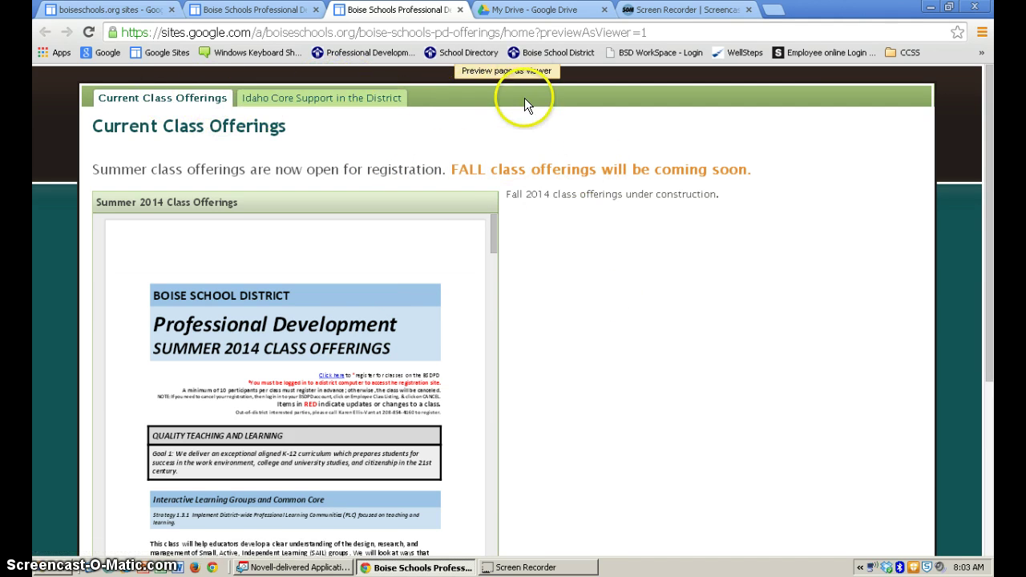
{"action": "left_click", "coordinate": [460, 10]}
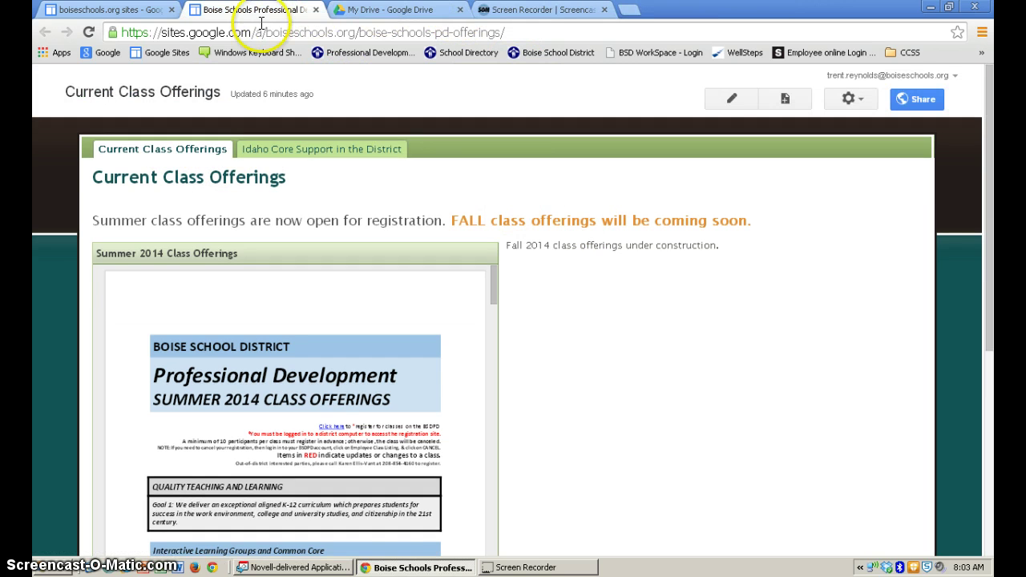